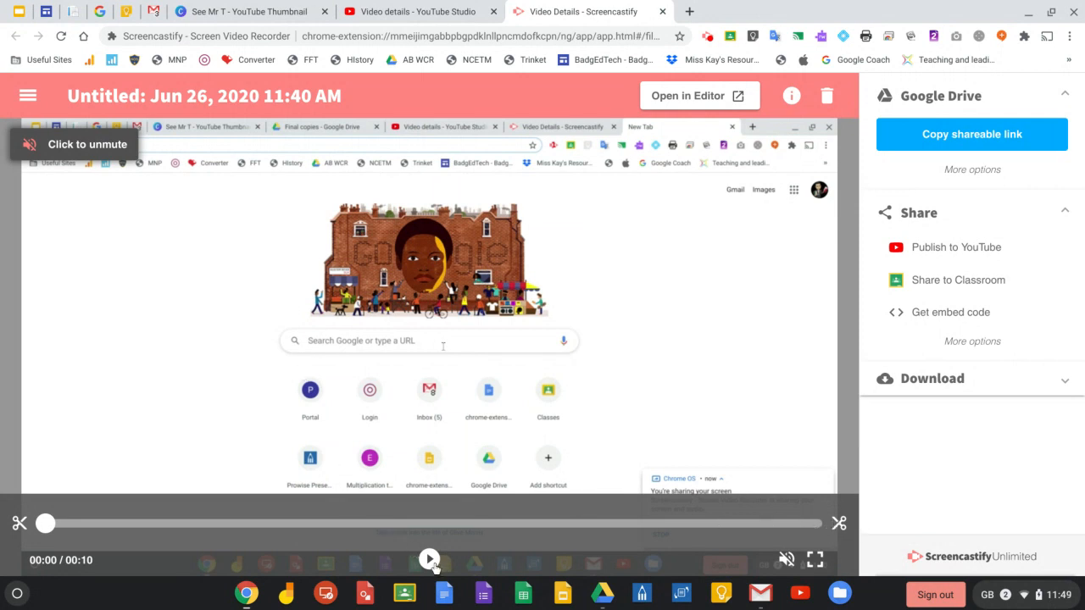
Play the untitled Jun 26 recording, open it in the editor, and preview it with an enlarged timeline.
{"action": "left_click", "coordinate": [430, 560]}
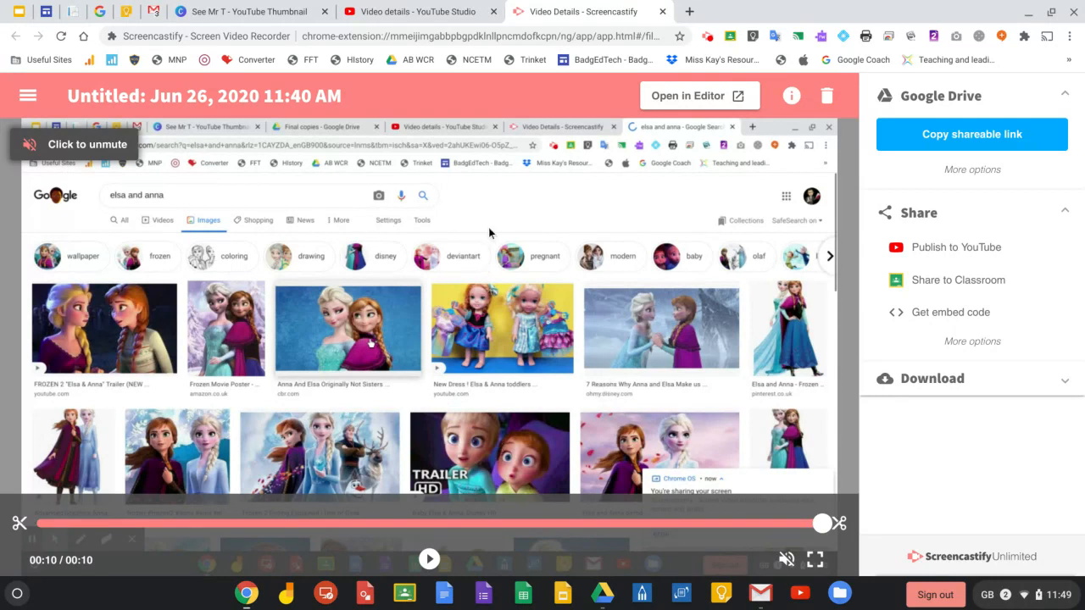
{"action": "left_click", "coordinate": [701, 106]}
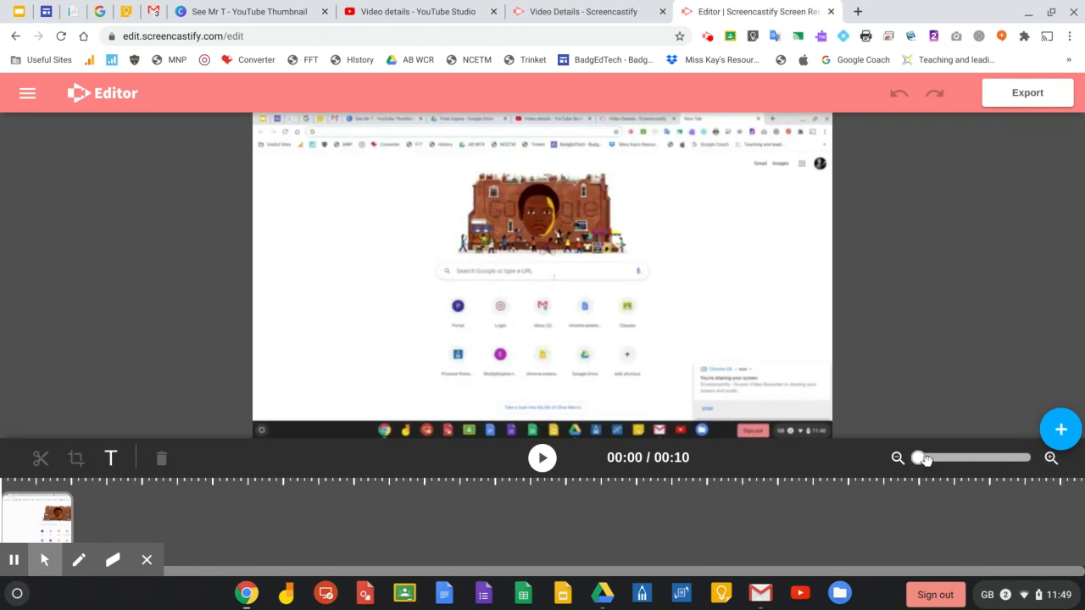
{"action": "left_click_drag", "start_coordinate": [926, 459], "coordinate": [983, 467]}
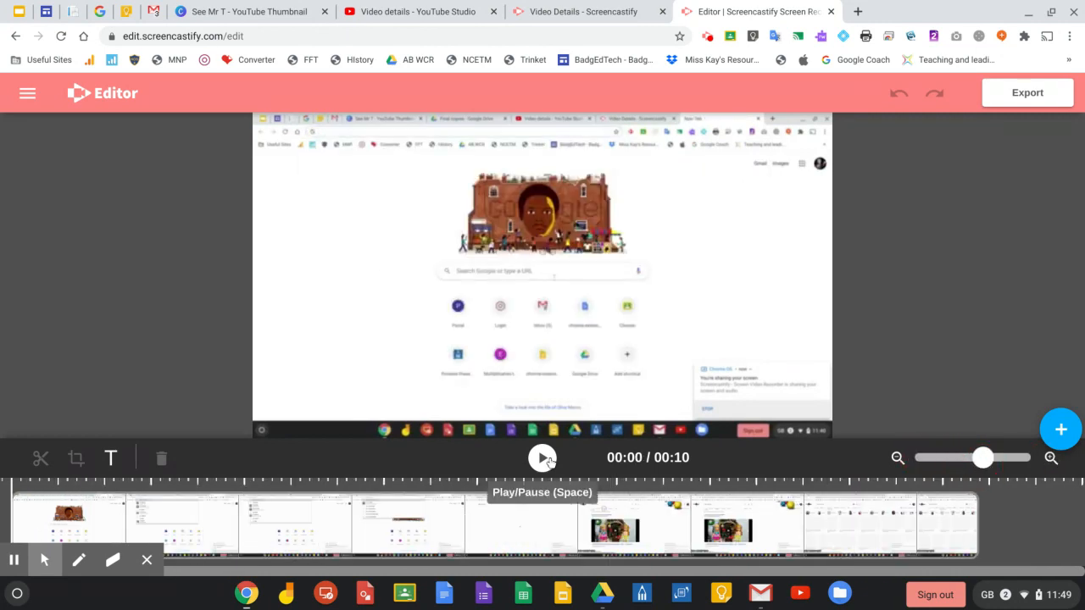
{"action": "left_click", "coordinate": [543, 458]}
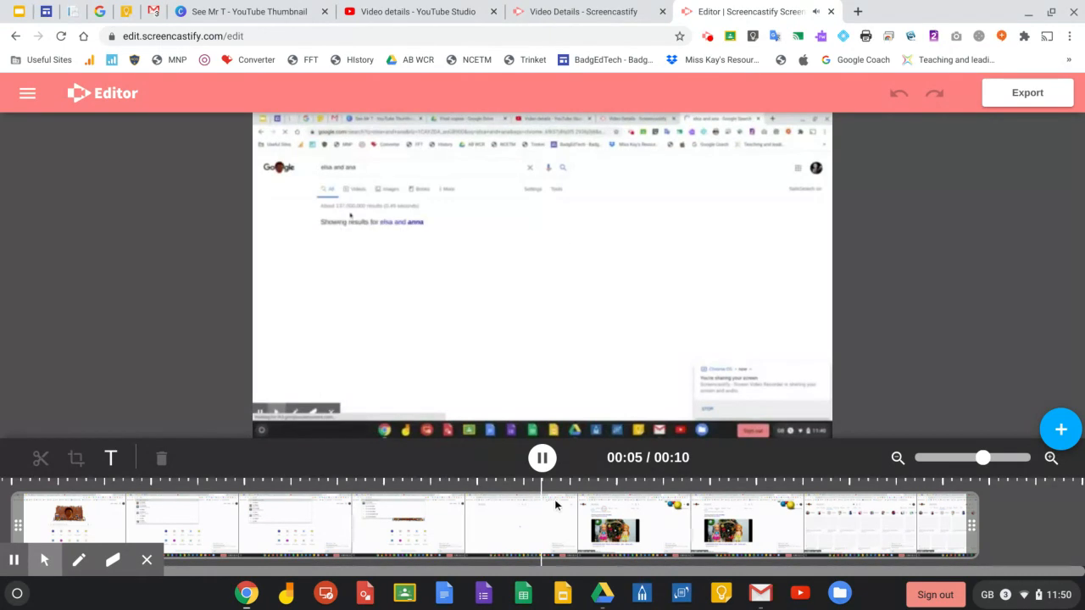
{"action": "left_click", "coordinate": [547, 459]}
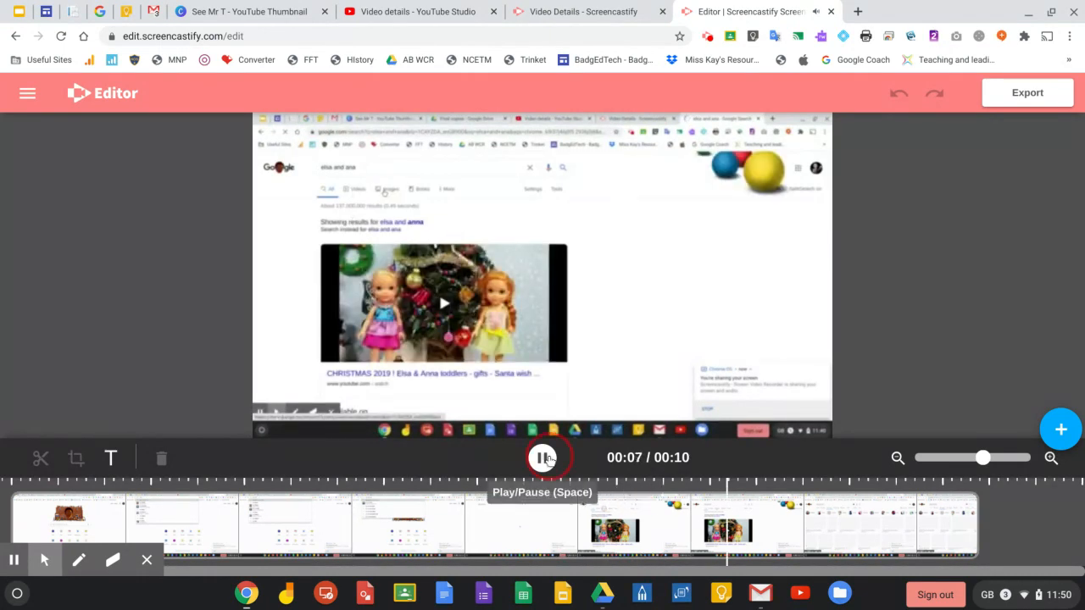
Split the clip at about 00:08, where the page goes blank before the image results load.
{"action": "left_click", "coordinate": [748, 509]}
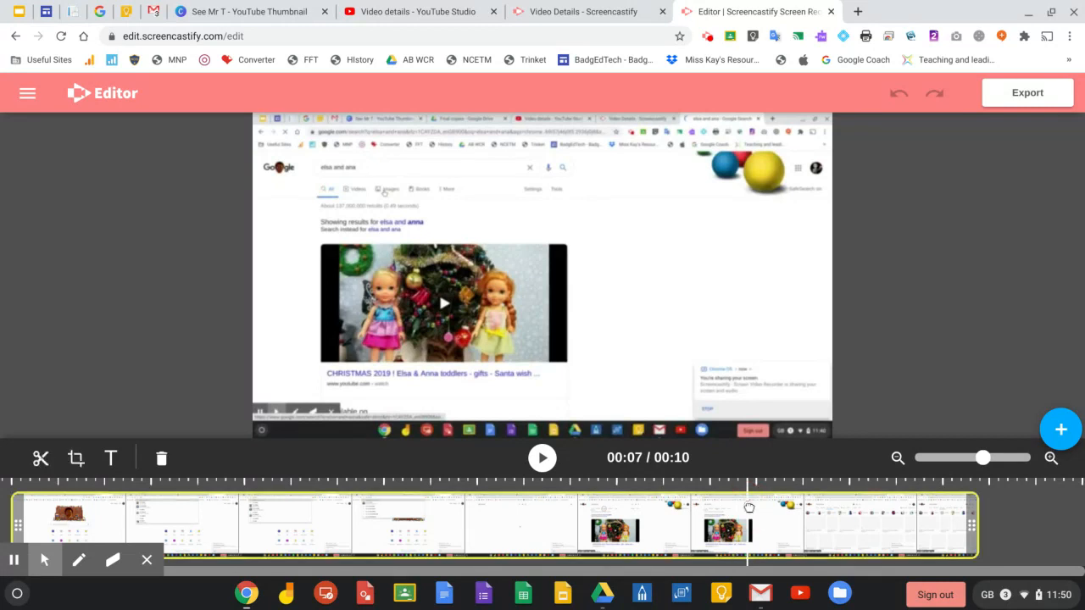
{"action": "left_click", "coordinate": [799, 514]}
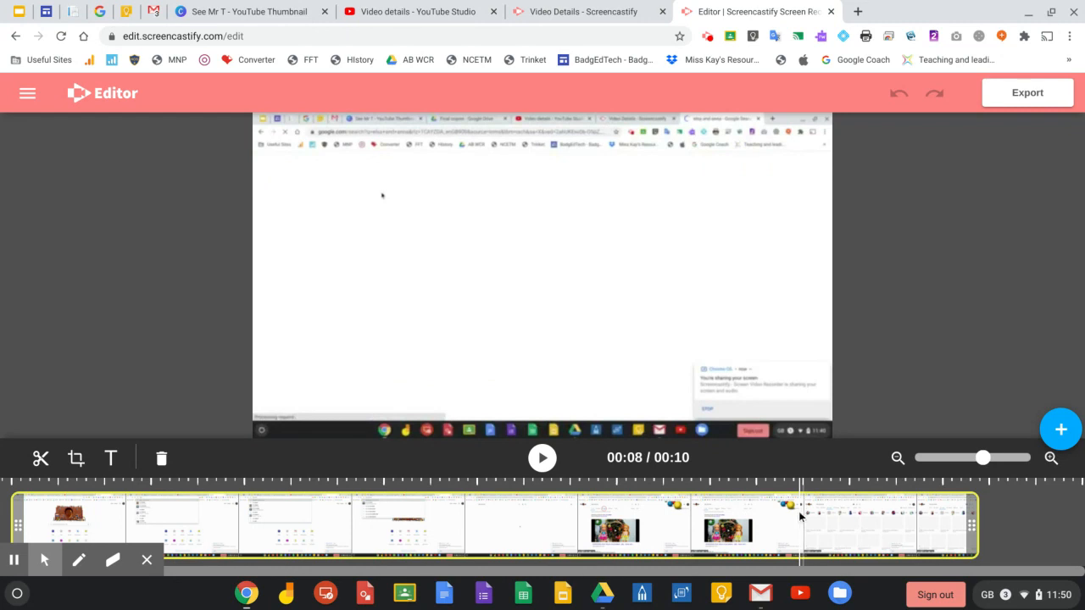
{"action": "left_click", "coordinate": [40, 459]}
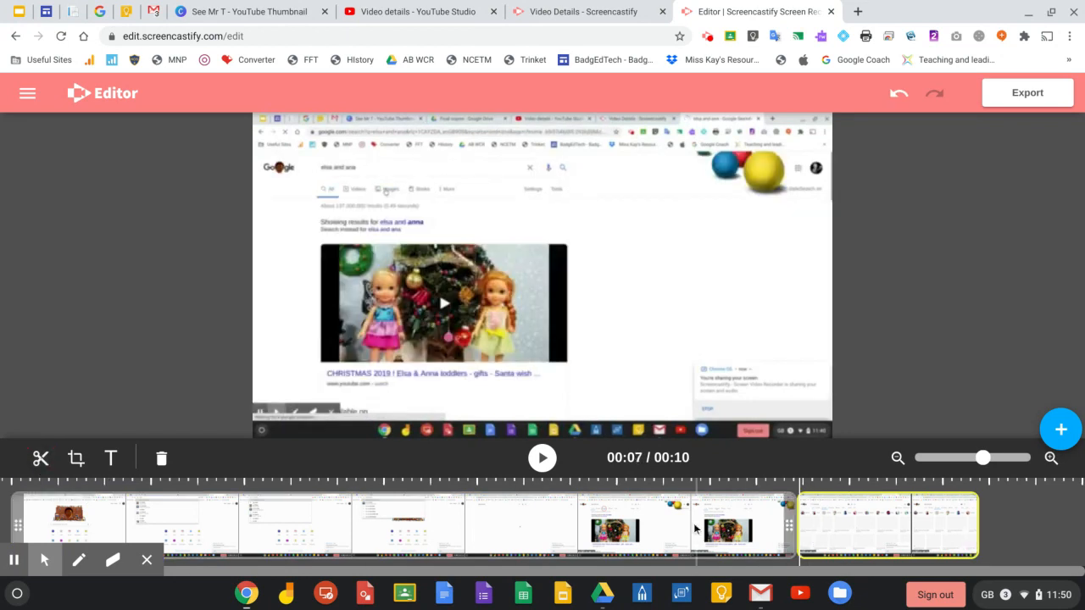
Play the video across the split to check how the two segments run on.
{"action": "left_click", "coordinate": [660, 521]}
{"action": "left_click", "coordinate": [543, 458]}
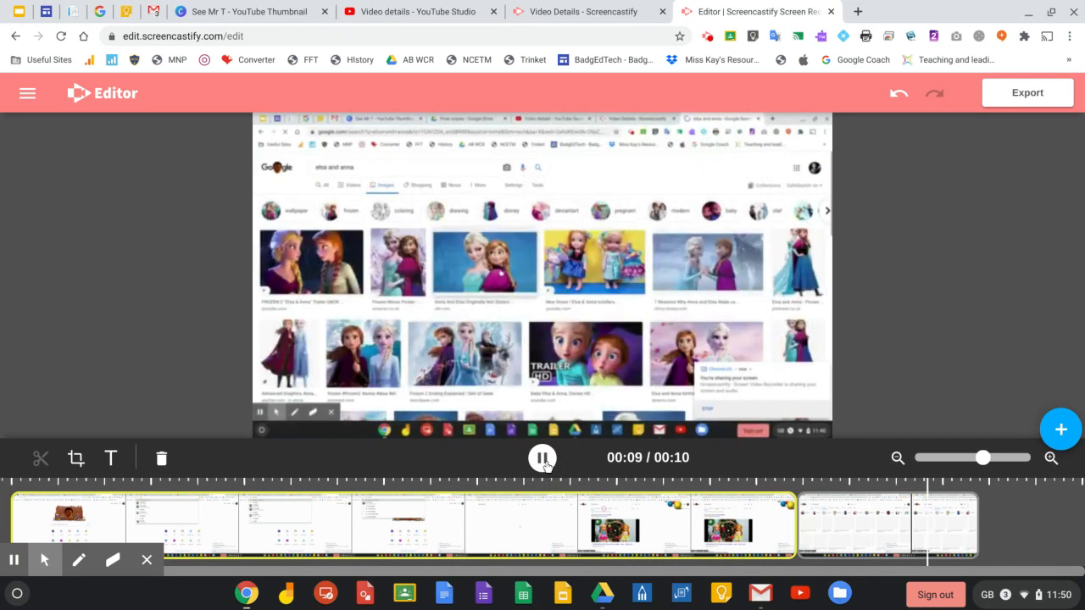
{"action": "left_click", "coordinate": [786, 525]}
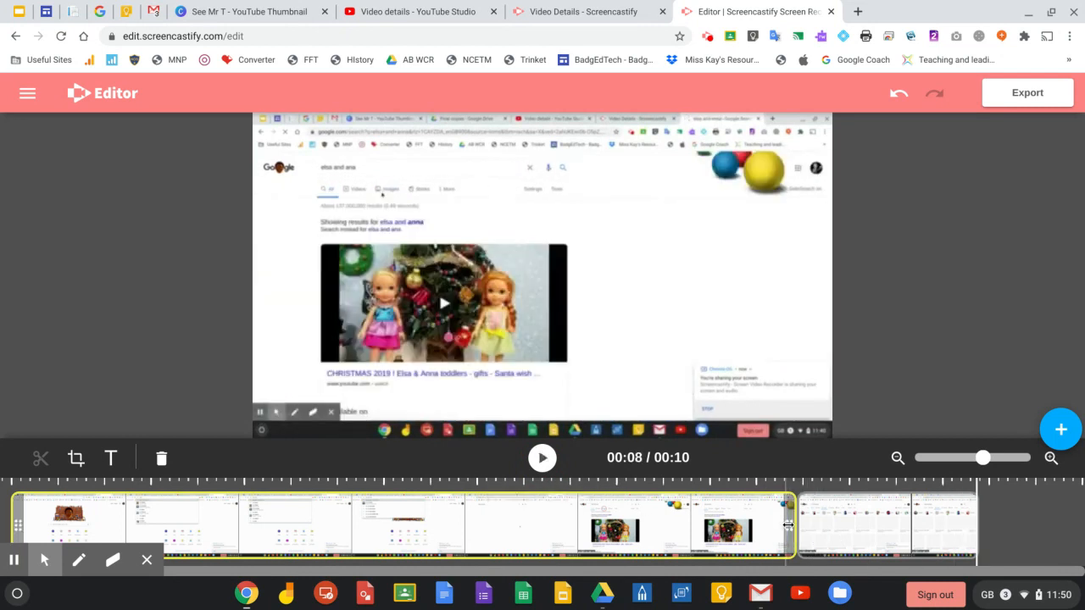
Delete the short segment after the split and undo the deletion.
{"action": "left_click", "coordinate": [842, 527]}
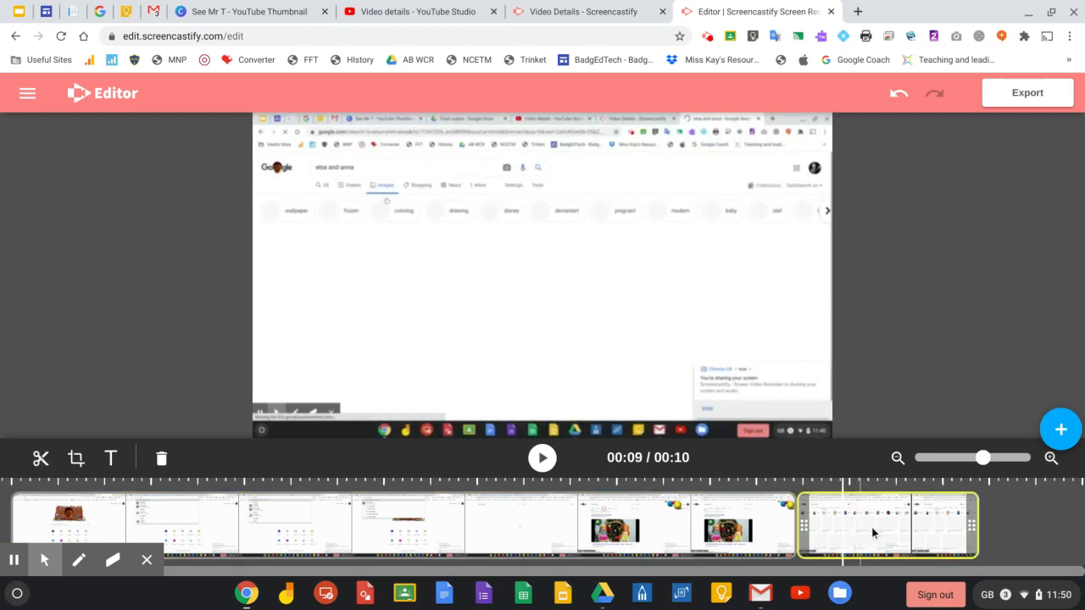
{"action": "left_click", "coordinate": [745, 524]}
{"action": "left_click", "coordinate": [861, 523]}
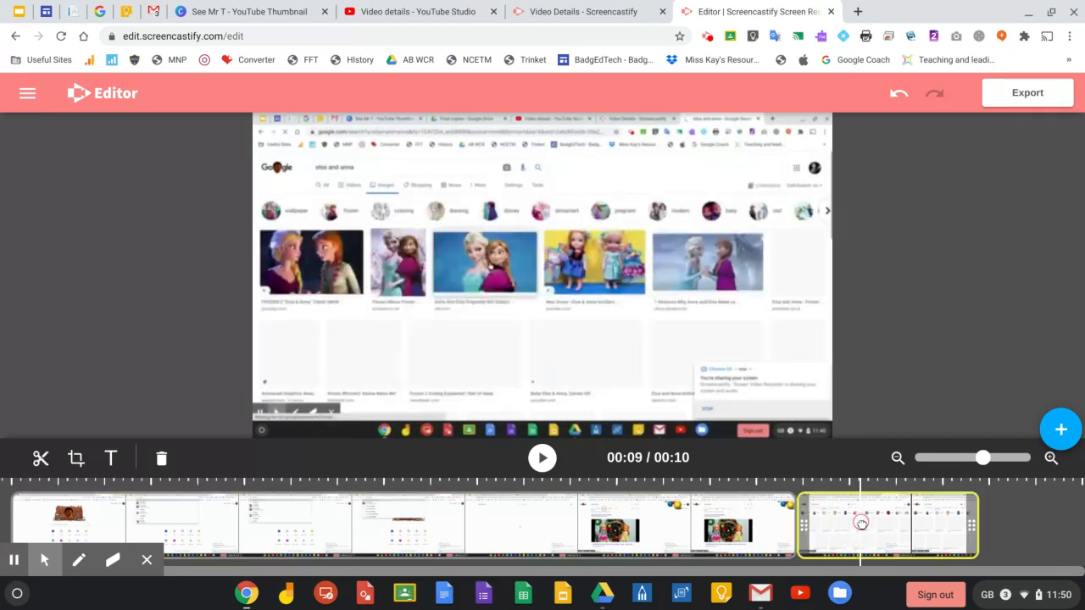
{"action": "mouse_move", "coordinate": [861, 523]}
{"action": "left_mouse_down"}
{"action": "mouse_move", "coordinate": [110, 518]}
{"action": "mouse_move", "coordinate": [980, 527]}
{"action": "mouse_move", "coordinate": [859, 522]}
{"action": "mouse_move", "coordinate": [899, 527]}
{"action": "mouse_move", "coordinate": [870, 525]}
{"action": "left_mouse_up"}
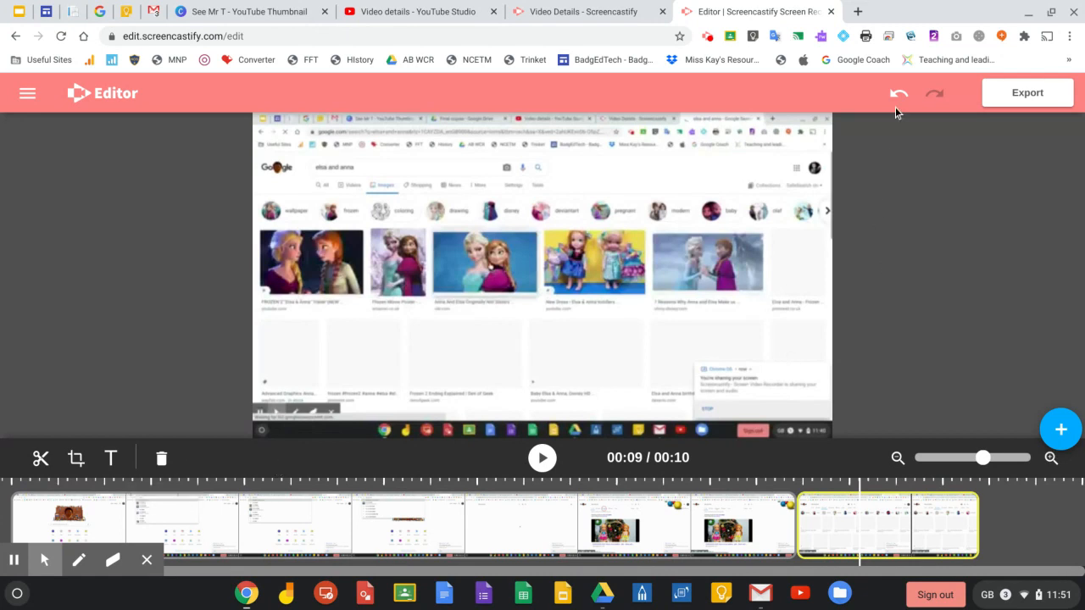
{"action": "left_click", "coordinate": [161, 457]}
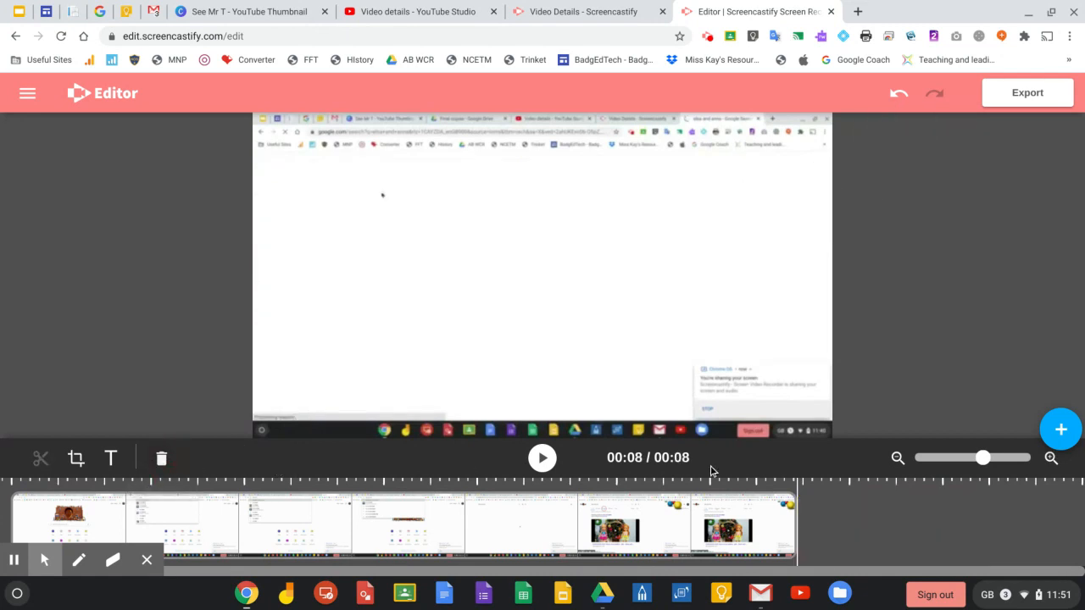
{"action": "left_click", "coordinate": [900, 97]}
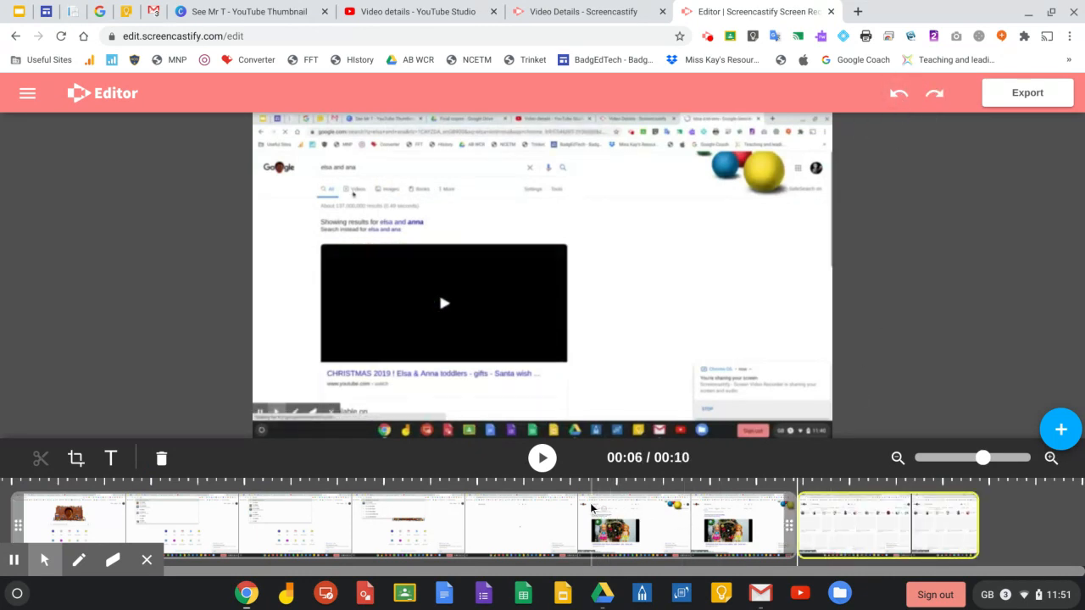
Add a text overlay near the split reading "What do you think we will get?".
{"action": "left_click", "coordinate": [781, 526]}
{"action": "left_click", "coordinate": [542, 457]}
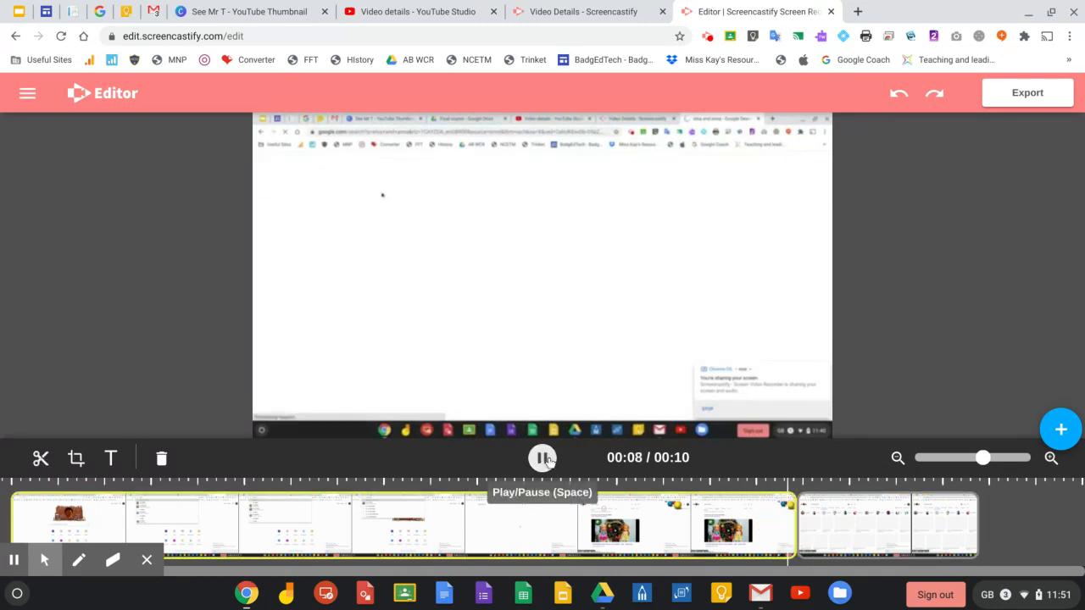
{"action": "left_click", "coordinate": [110, 458]}
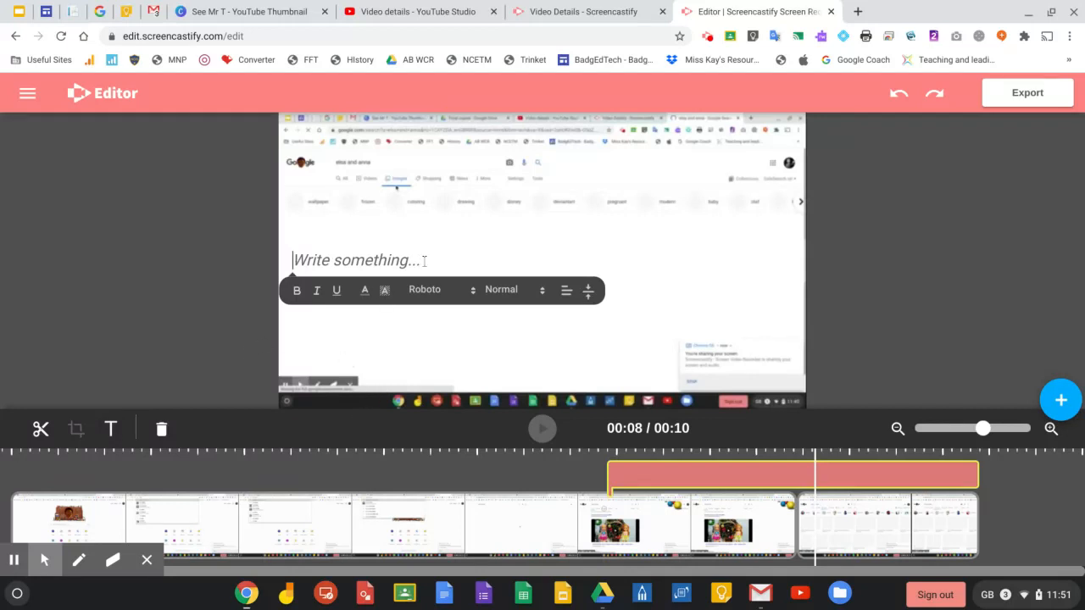
{"action": "mouse_move", "coordinate": [425, 261]}
{"action": "left_mouse_down"}
{"action": "mouse_move", "coordinate": [303, 262]}
{"action": "mouse_move", "coordinate": [428, 260]}
{"action": "left_mouse_up"}
{"action": "type", "text": "What do you thin"}
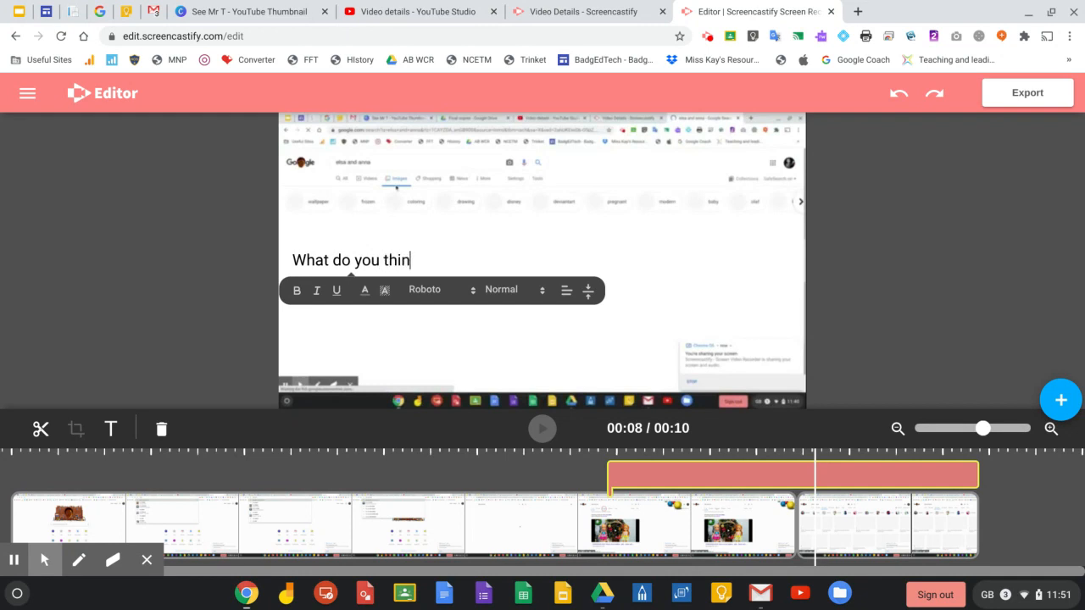
{"action": "type", "text": "k we will get?"}
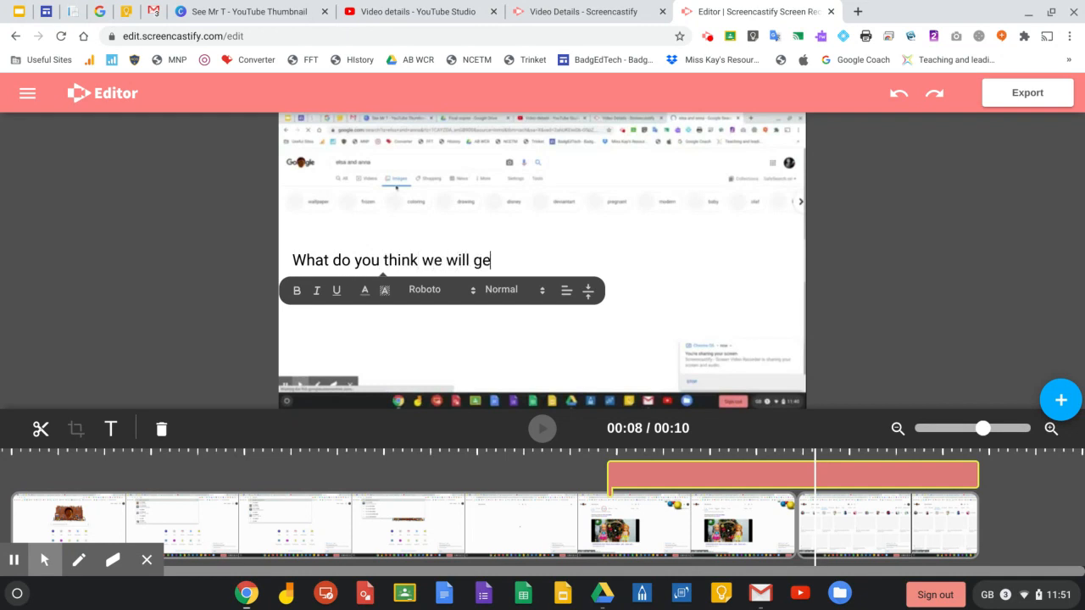
Format the overlay text after its first letter in the Indie Flower font at Huge size.
{"action": "left_click", "coordinate": [467, 292]}
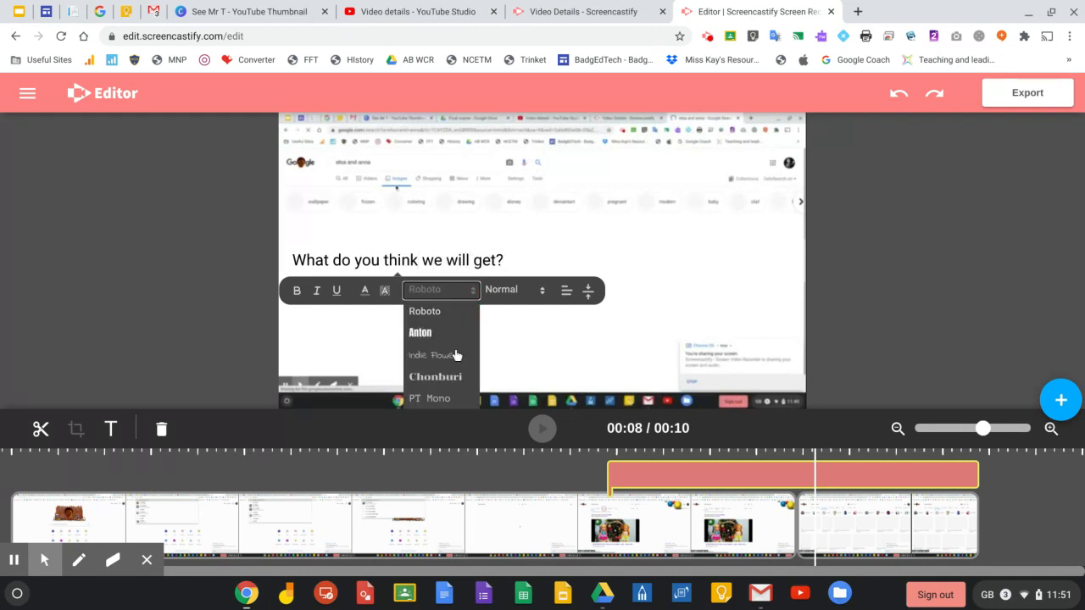
{"action": "left_click", "coordinate": [454, 356]}
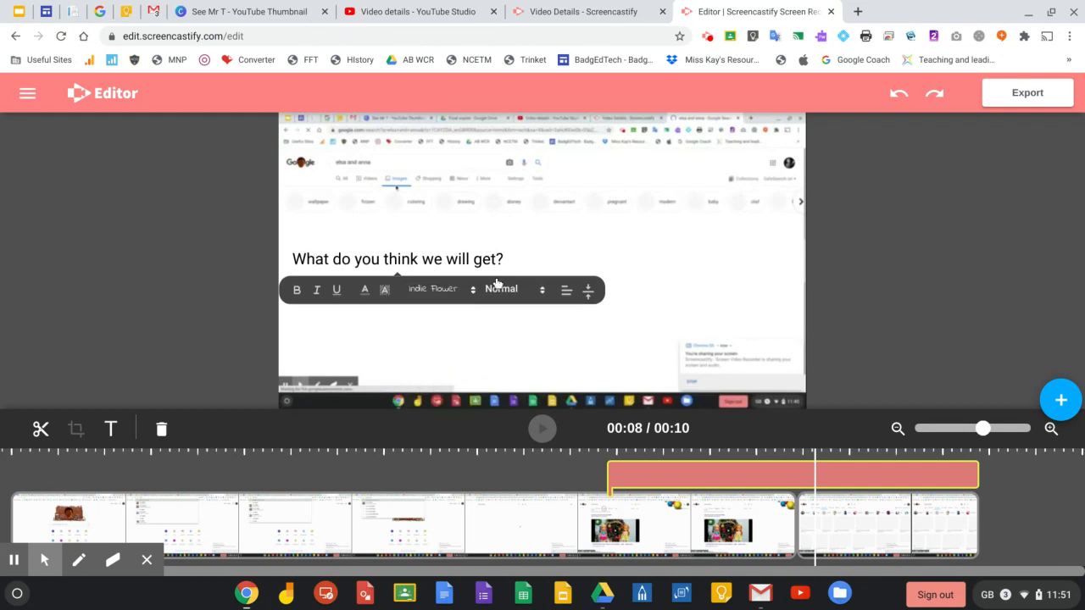
{"action": "left_click_drag", "start_coordinate": [503, 261], "coordinate": [302, 254]}
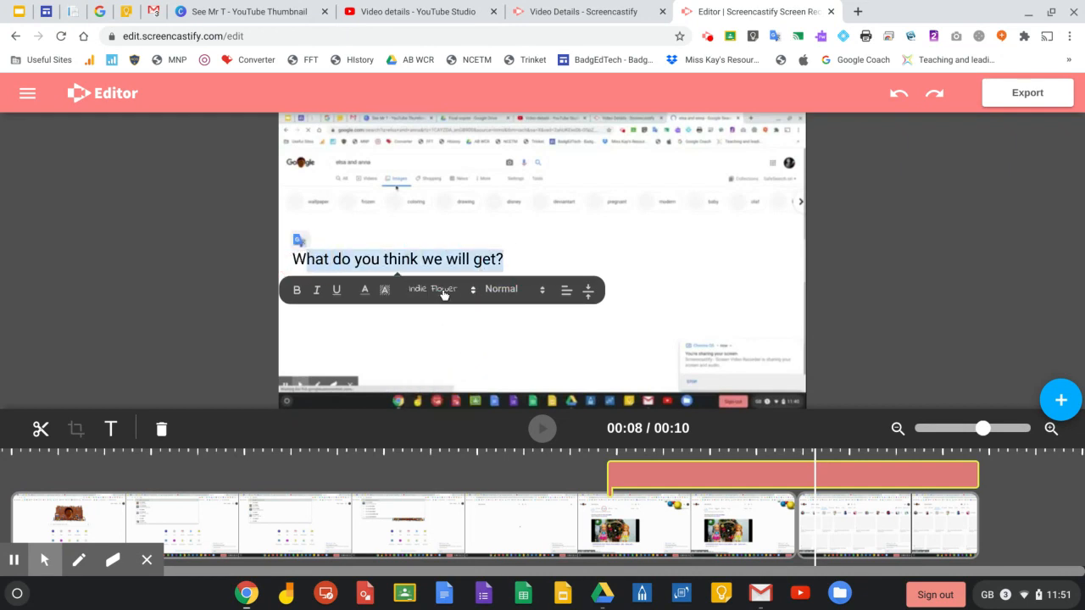
{"action": "left_click", "coordinate": [443, 294]}
{"action": "left_click", "coordinate": [447, 366]}
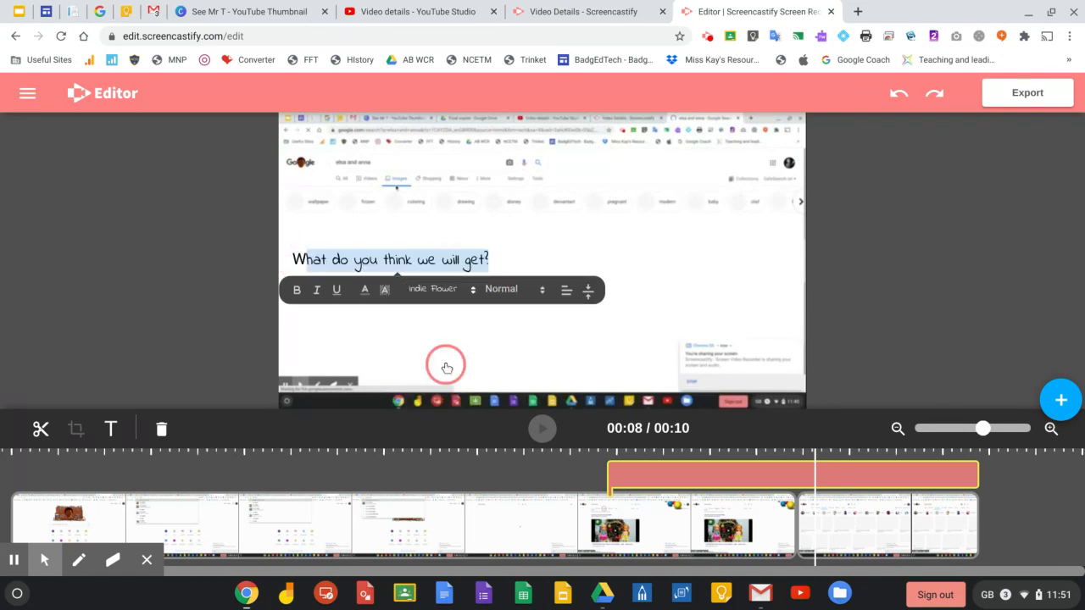
{"action": "left_click", "coordinate": [507, 289]}
{"action": "left_click", "coordinate": [513, 378]}
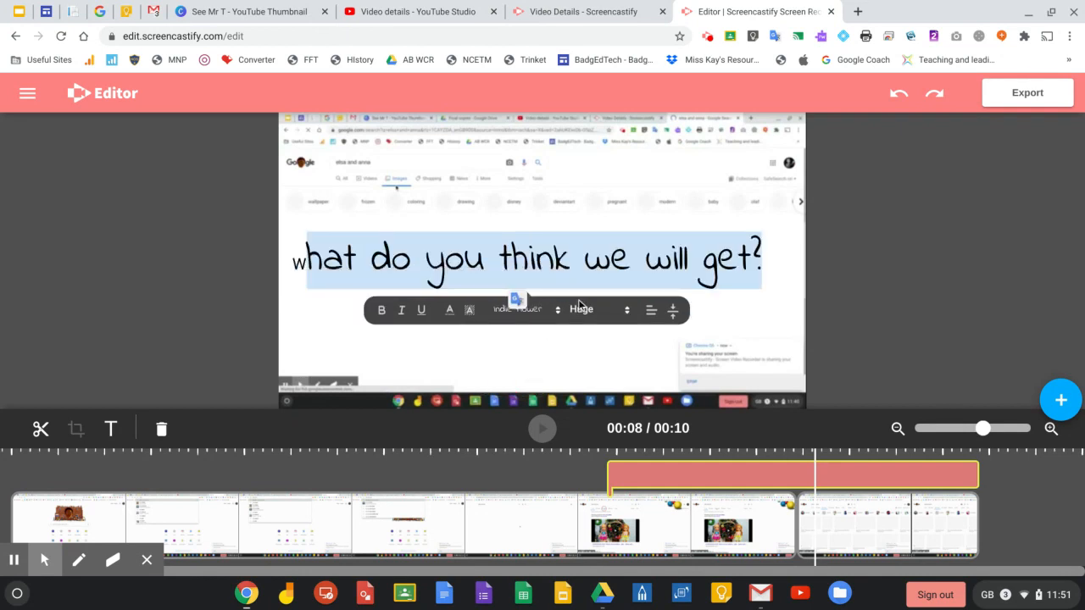
Centre the overlay text horizontally and colour the selected part orange.
{"action": "left_click", "coordinate": [651, 312]}
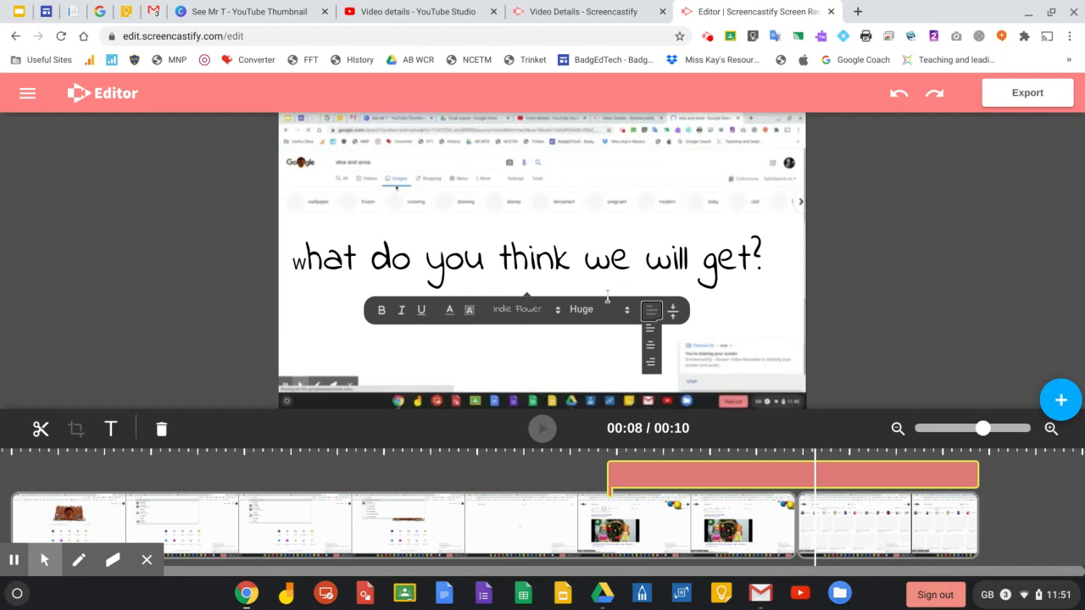
{"action": "left_click", "coordinate": [651, 345]}
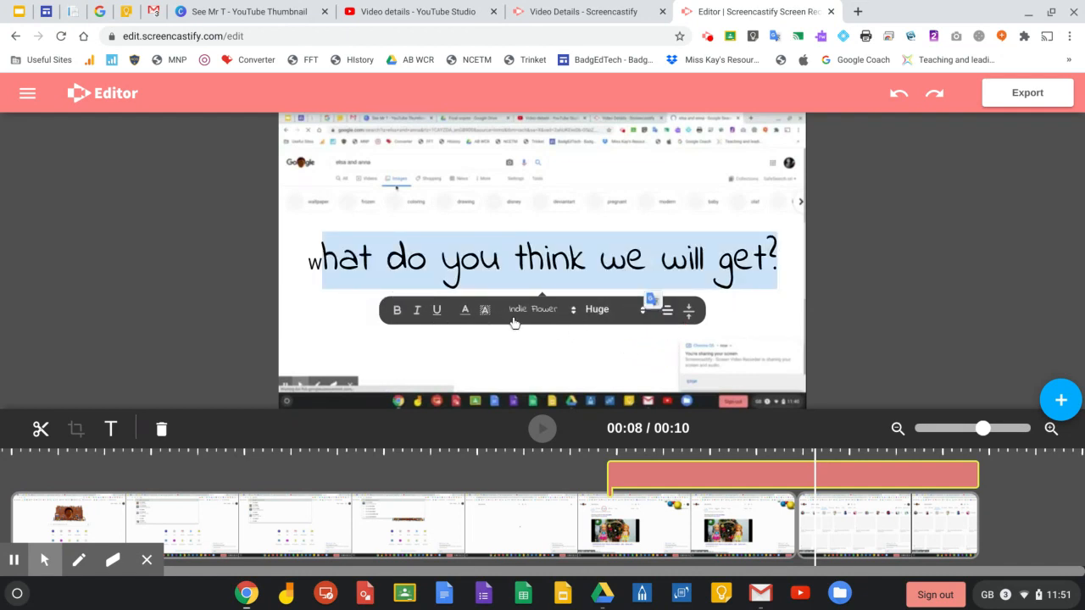
{"action": "left_click", "coordinate": [465, 311]}
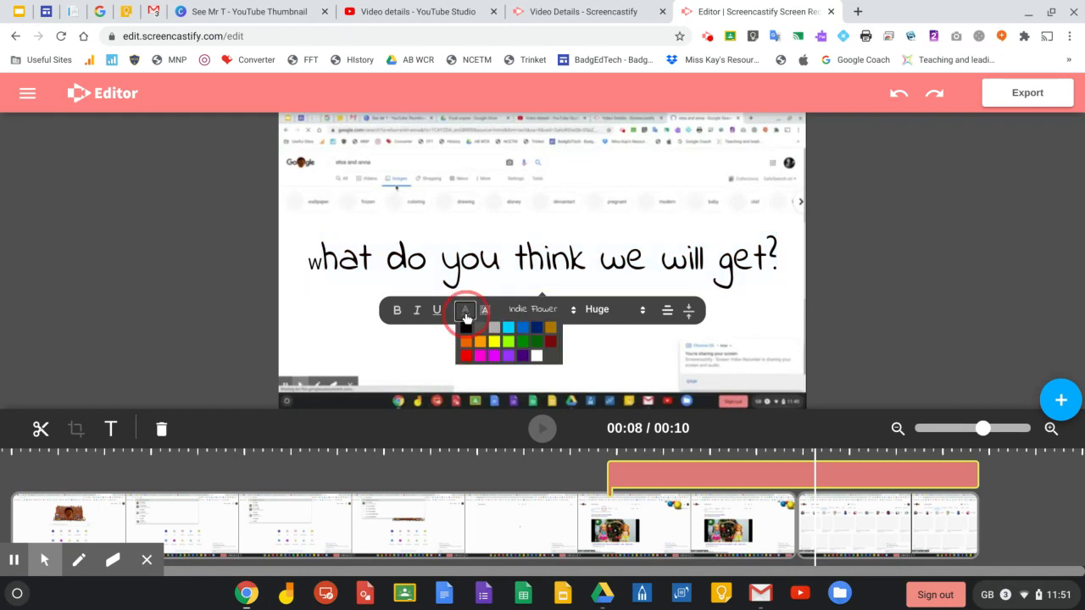
{"action": "left_click", "coordinate": [487, 347]}
{"action": "left_click", "coordinate": [466, 271]}
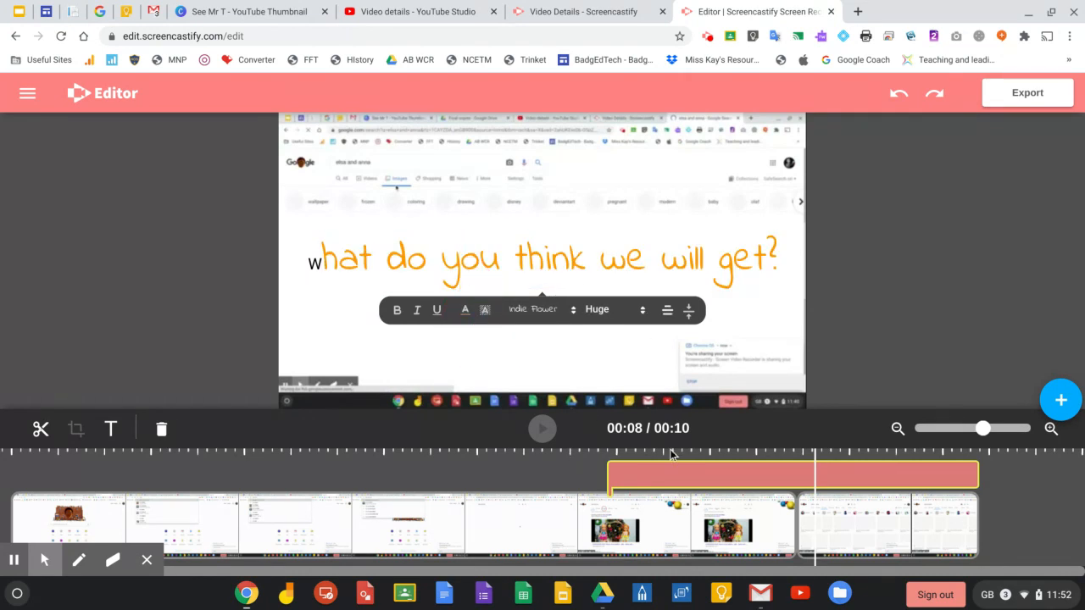
Trim the text overlay to run from about 00:07 to about 00:08 and play it back.
{"action": "left_click", "coordinate": [619, 476]}
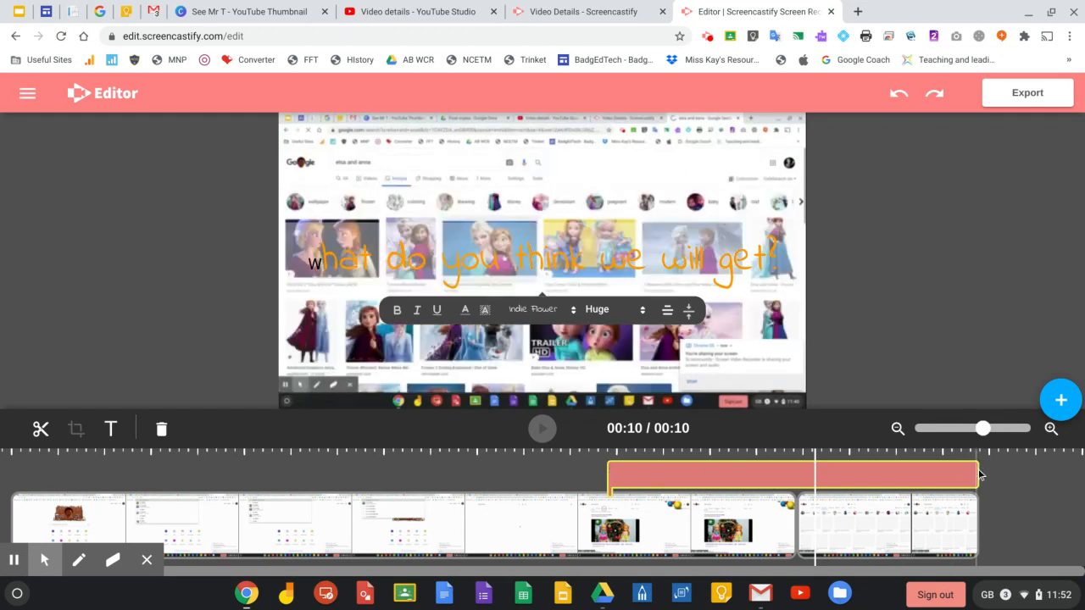
{"action": "mouse_move", "coordinate": [975, 472]}
{"action": "left_click_drag", "start_coordinate": [974, 473], "coordinate": [799, 477]}
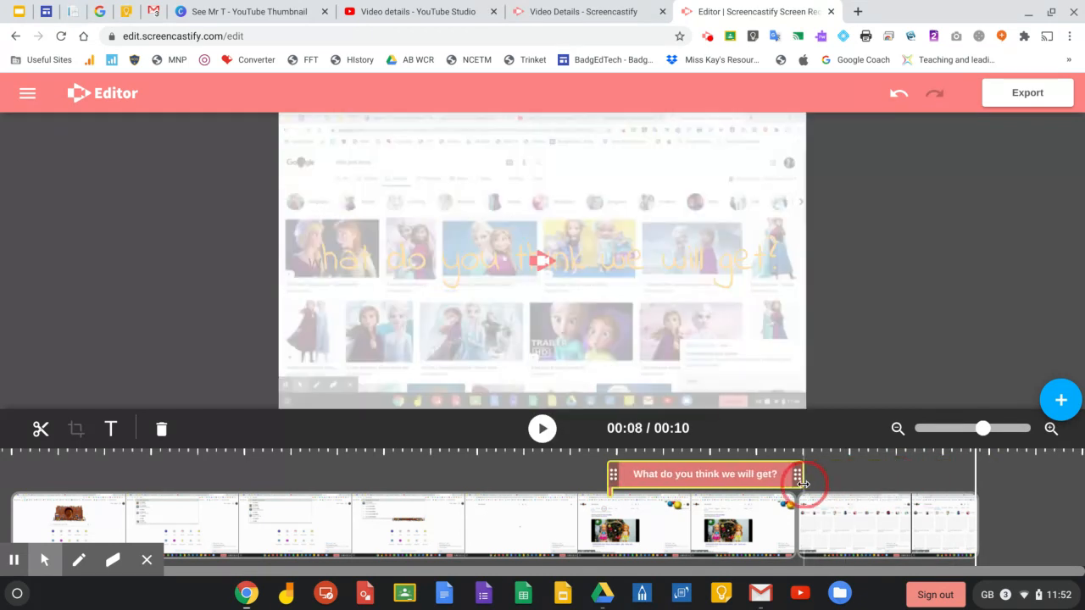
{"action": "left_click", "coordinate": [616, 476]}
{"action": "left_click_drag", "start_coordinate": [616, 477], "coordinate": [678, 474]}
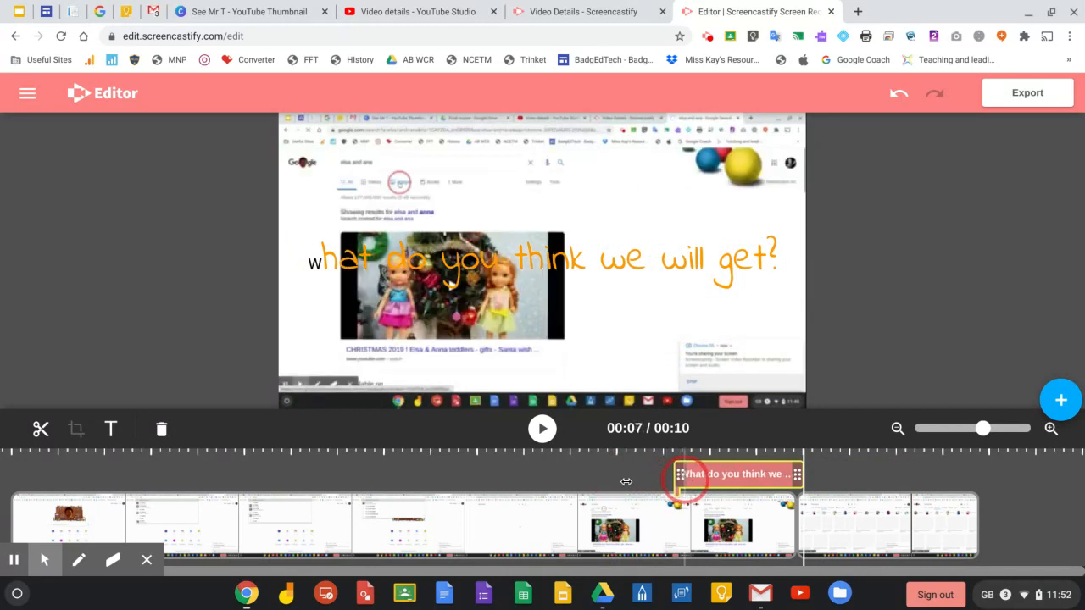
{"action": "left_click", "coordinate": [542, 428]}
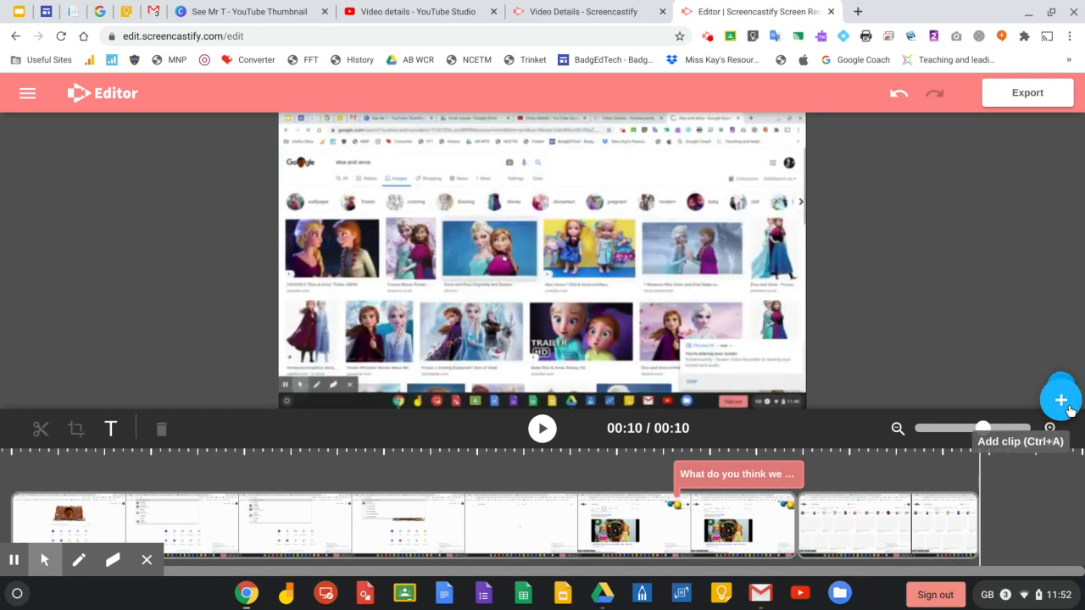
Upload the Jamboard recording as another clip and move it between the two existing segments.
{"action": "mouse_move", "coordinate": [1070, 410]}
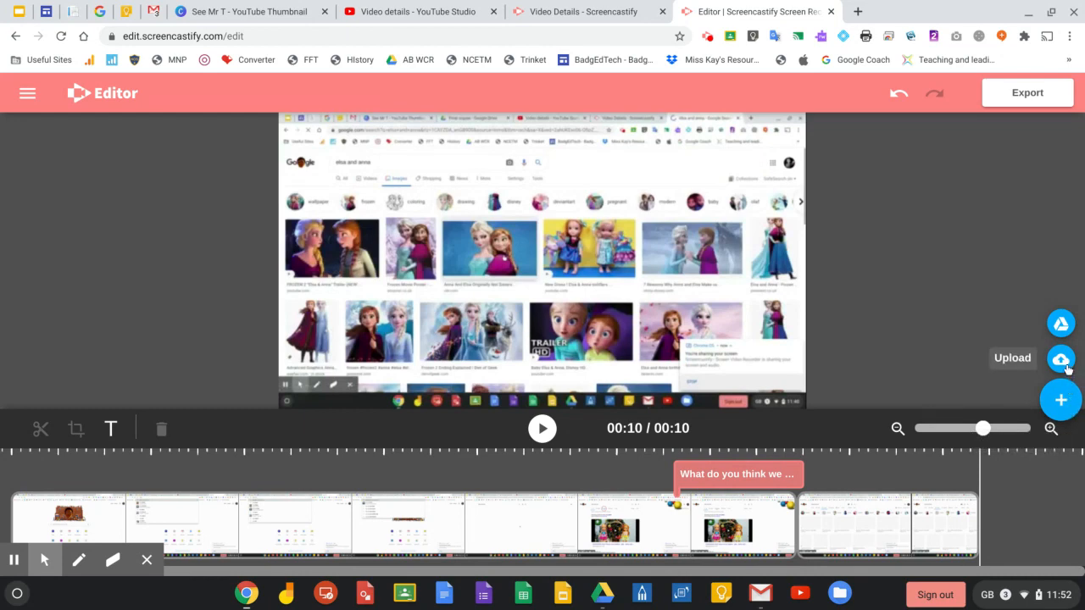
{"action": "left_click", "coordinate": [1066, 366]}
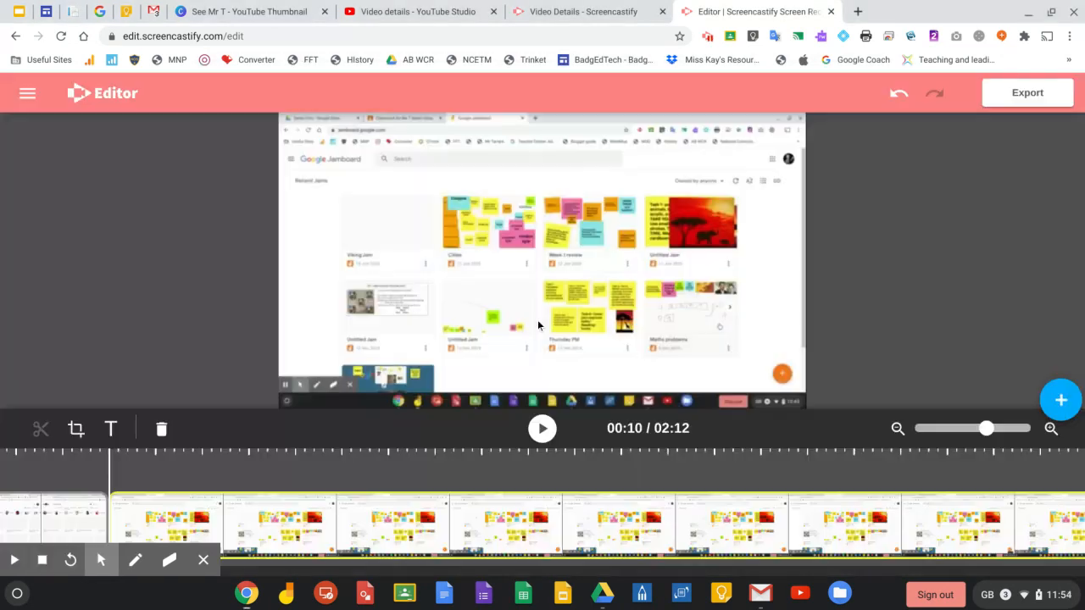
{"action": "left_click", "coordinate": [163, 497]}
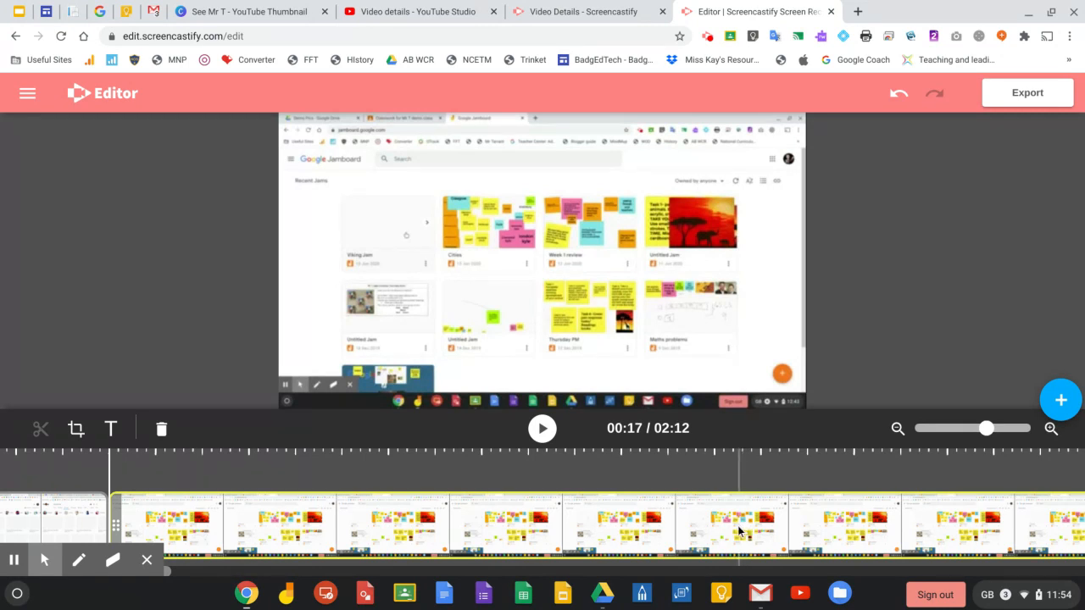
{"action": "left_click_drag", "start_coordinate": [738, 532], "coordinate": [48, 525]}
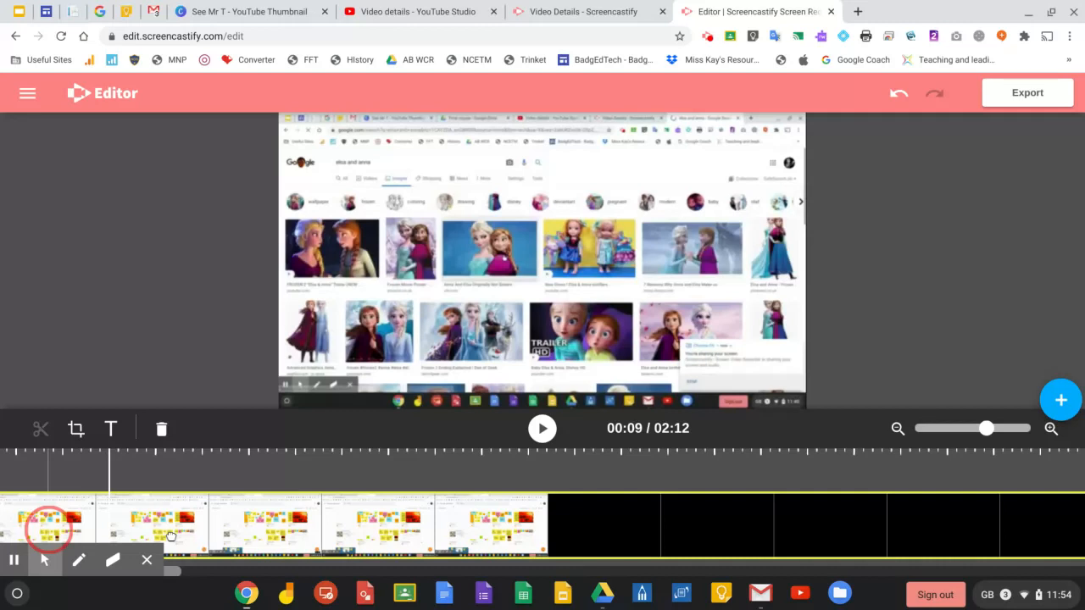
Select the text overlay at 00:57 on the Jamboard clip and lengthen it to cover about a quarter of that clip.
{"action": "left_click", "coordinate": [444, 462]}
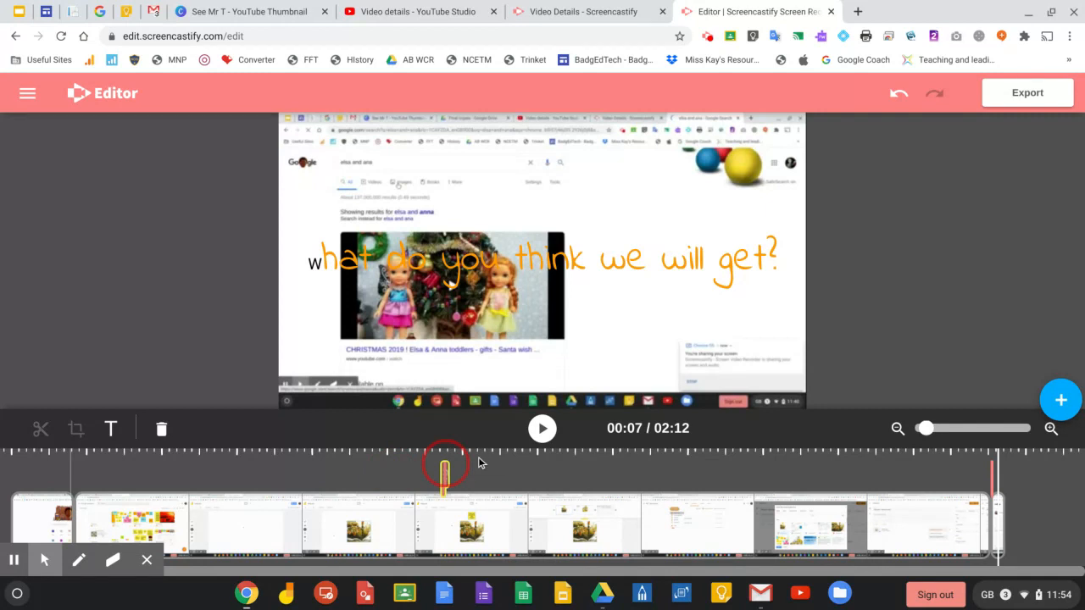
{"action": "left_click_drag", "start_coordinate": [478, 462], "coordinate": [699, 463]}
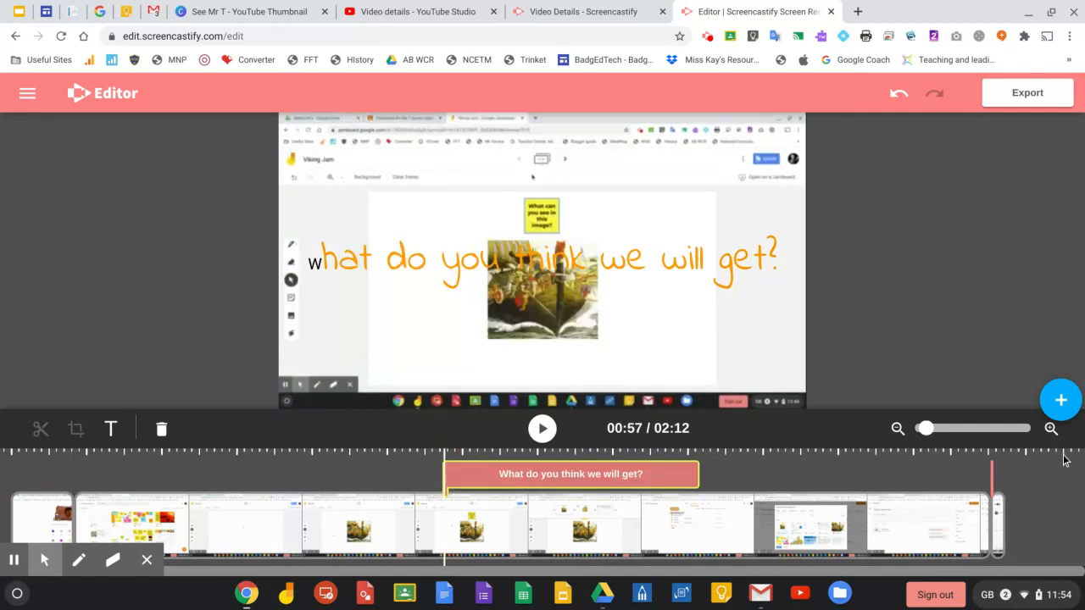
Open the options for adding another clip to the project.
{"action": "left_click", "coordinate": [1065, 412]}
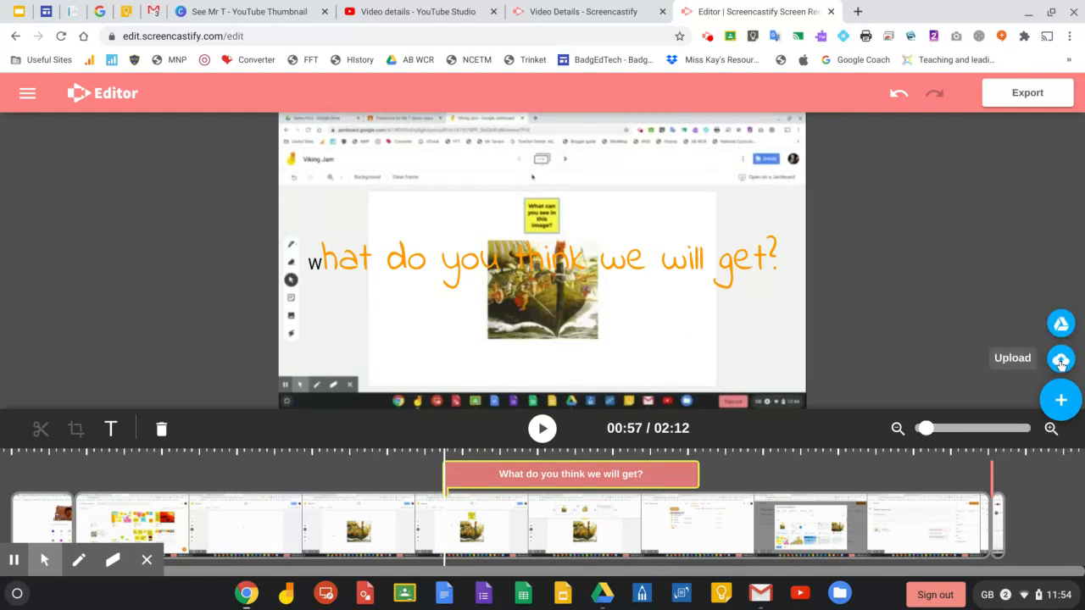